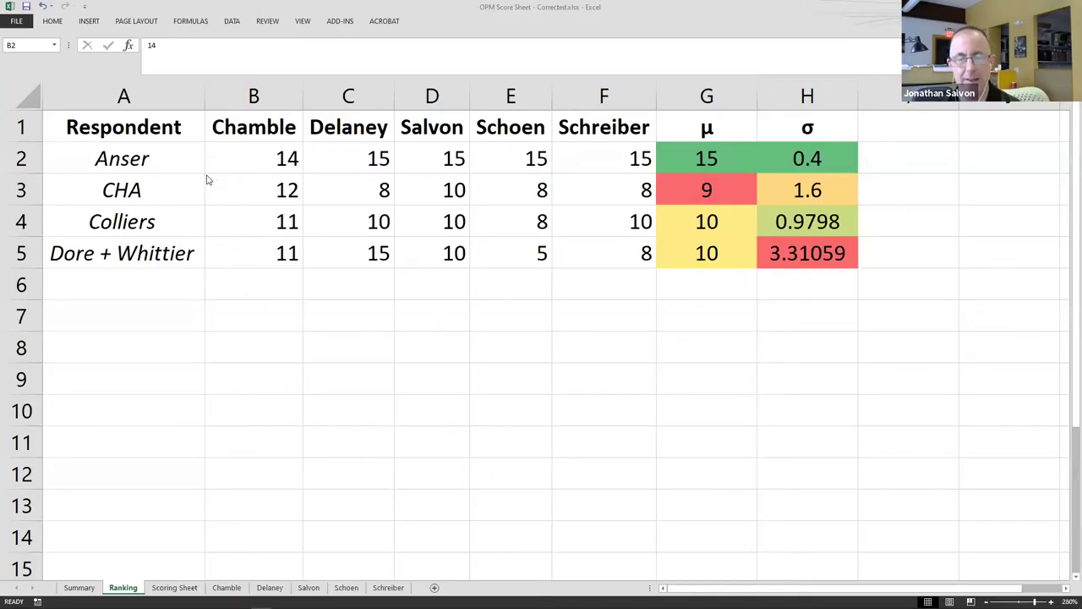
# - Append "(1)" to the Anser respondent name in cell A2 of the Ranking sheet
pyautogui.moveTo(212, 161); pyautogui.dragTo(643, 160)
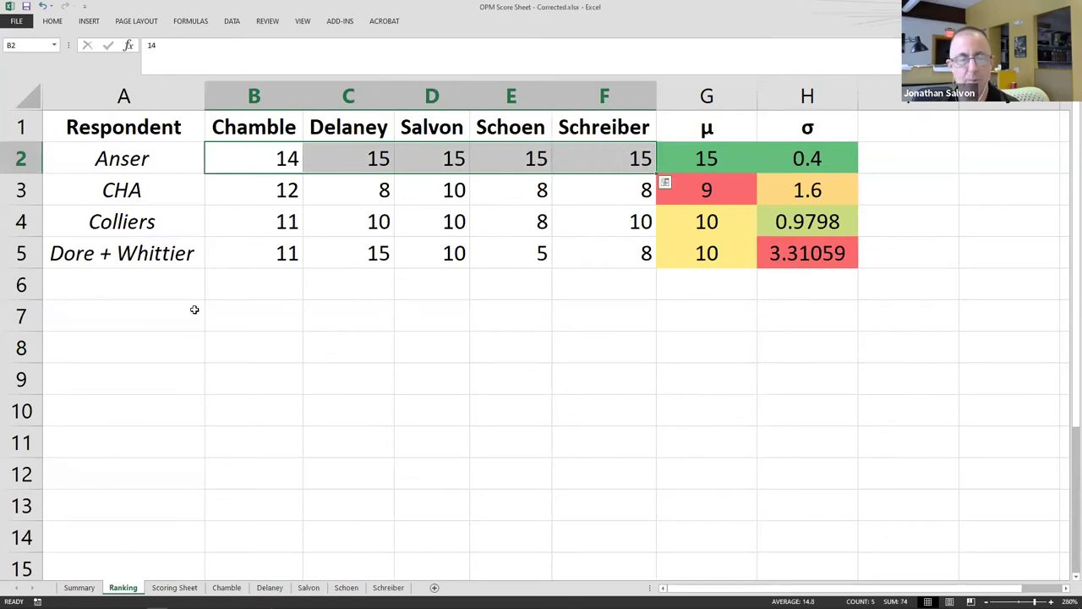
pyautogui.click(169, 160)
pyautogui.click(264, 55)
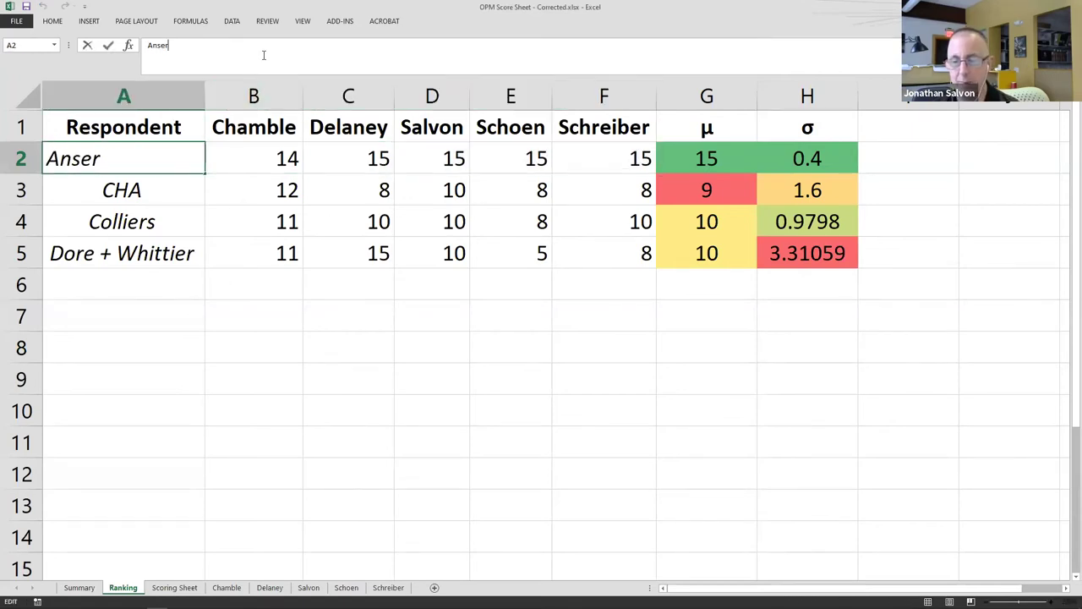
pyautogui.write('(1)')
pyautogui.press('Return')
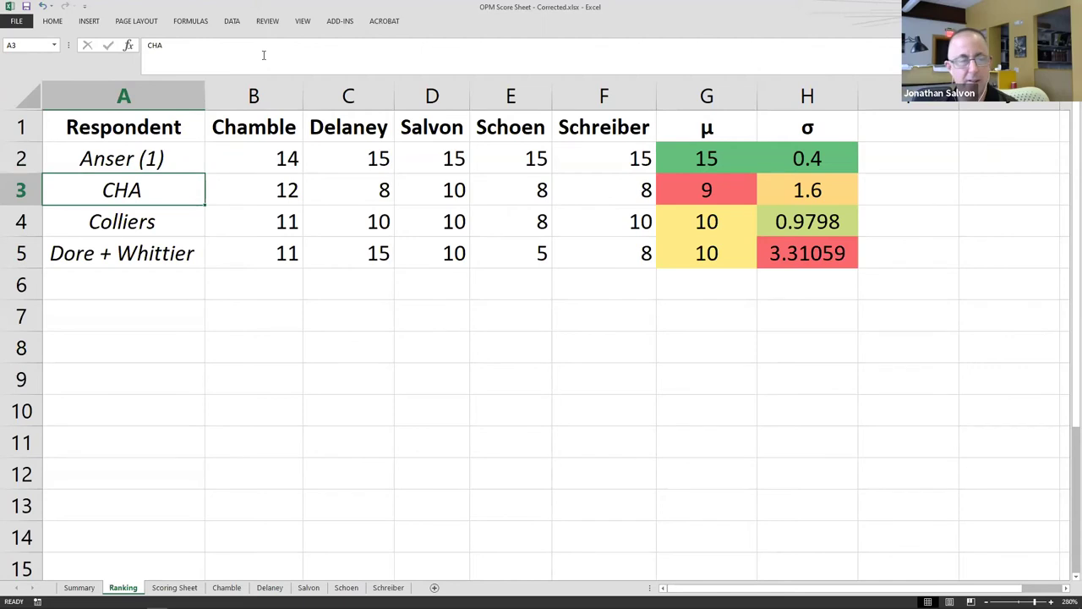
pyautogui.press('Right')
pyautogui.click(691, 222)
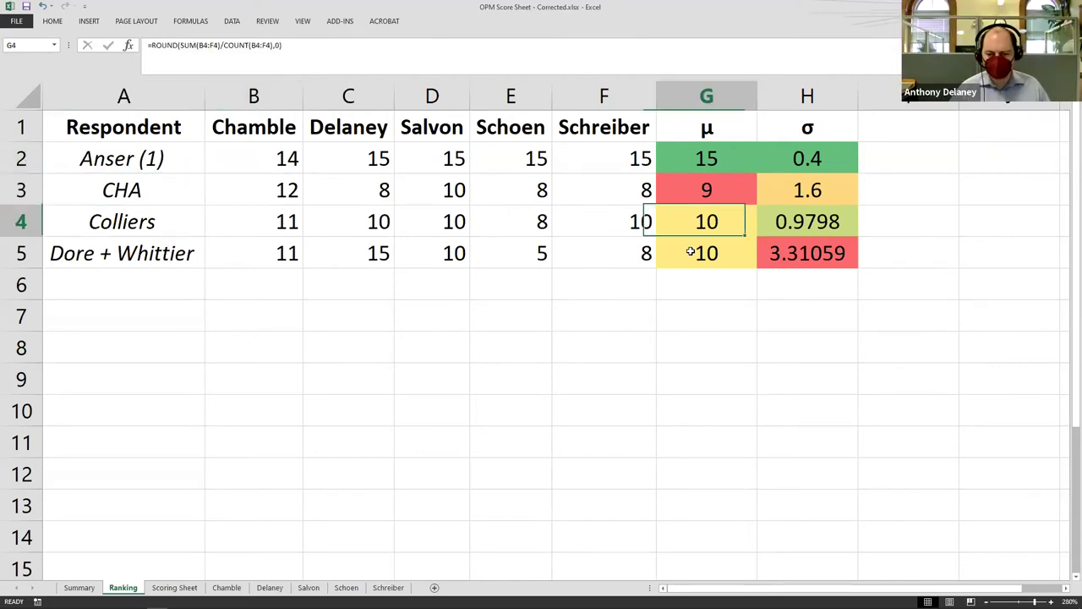
pyautogui.moveTo(691, 252); pyautogui.dragTo(692, 252)
pyautogui.click(770, 227)
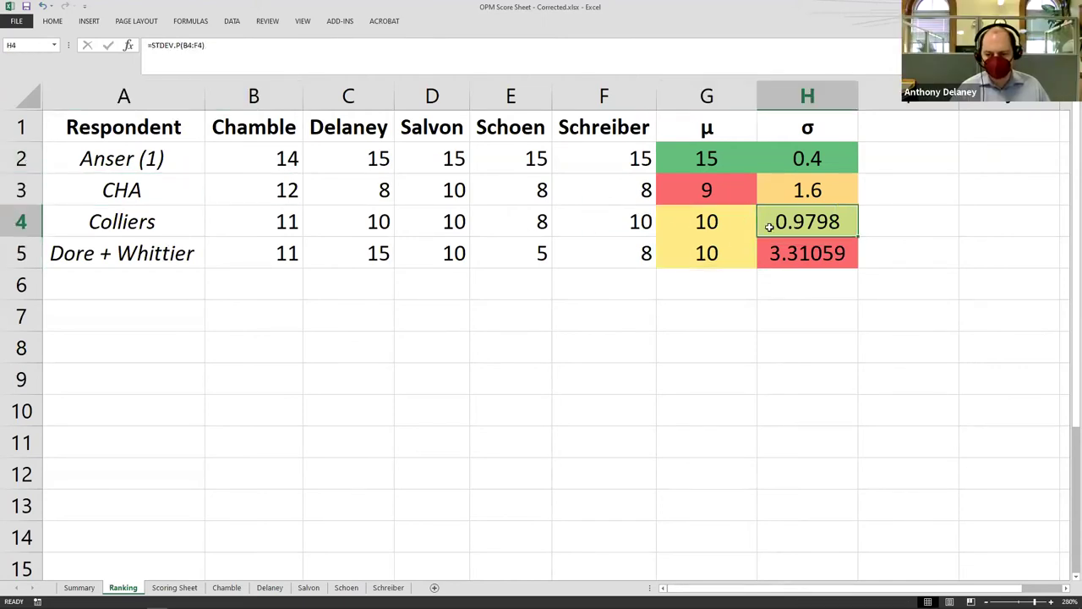
pyautogui.click(143, 224)
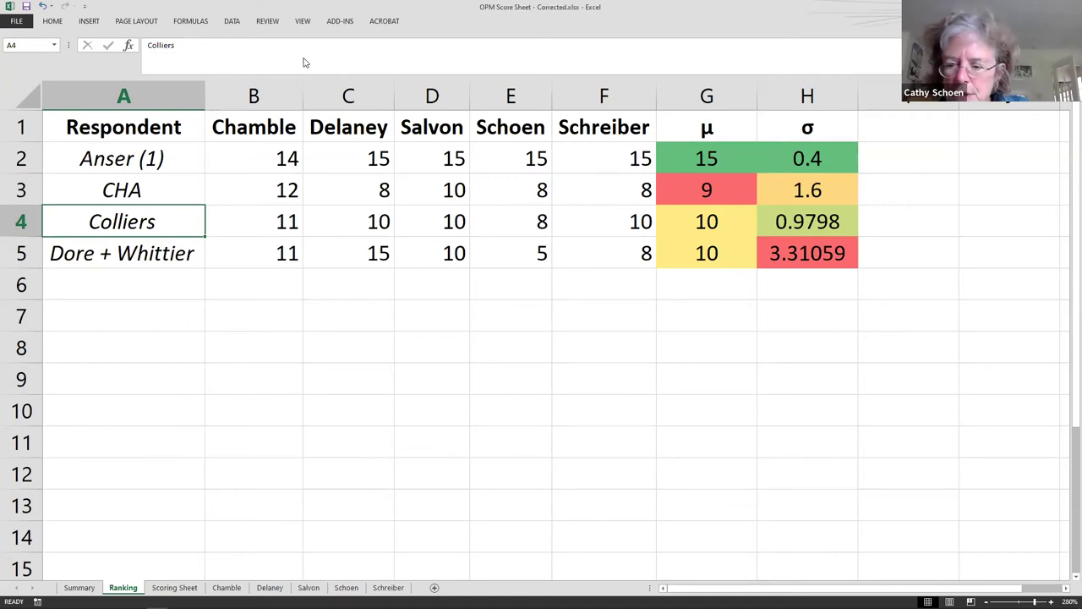
# - Autofit the widths of the μ and σ columns to their contents
pyautogui.doubleClick(756, 96)
pyautogui.click(765, 96)
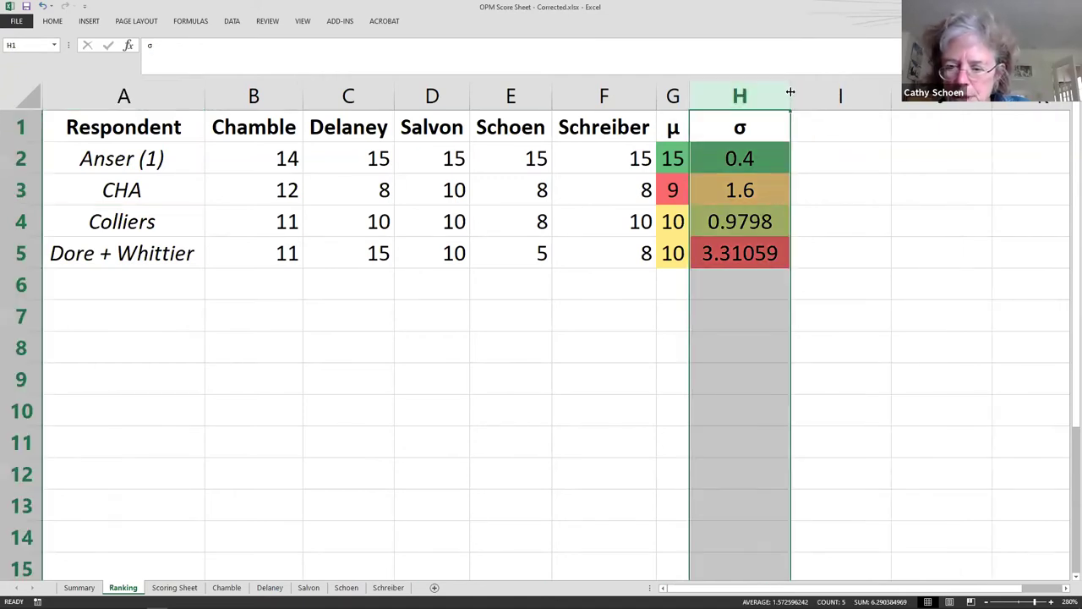
pyautogui.doubleClick(791, 92)
pyautogui.click(786, 159)
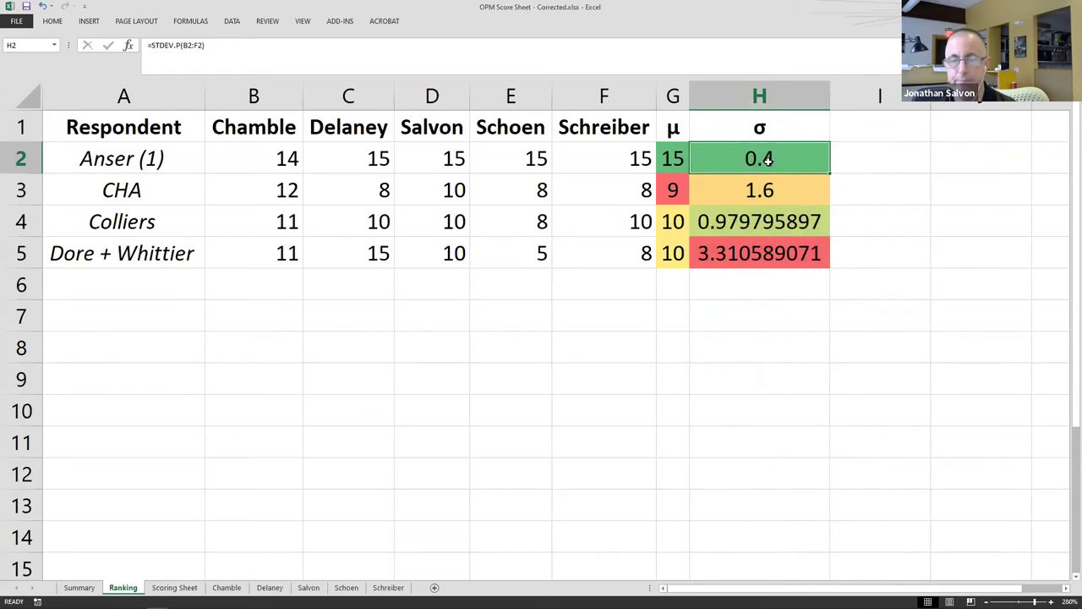
pyautogui.moveTo(767, 159); pyautogui.dragTo(771, 252)
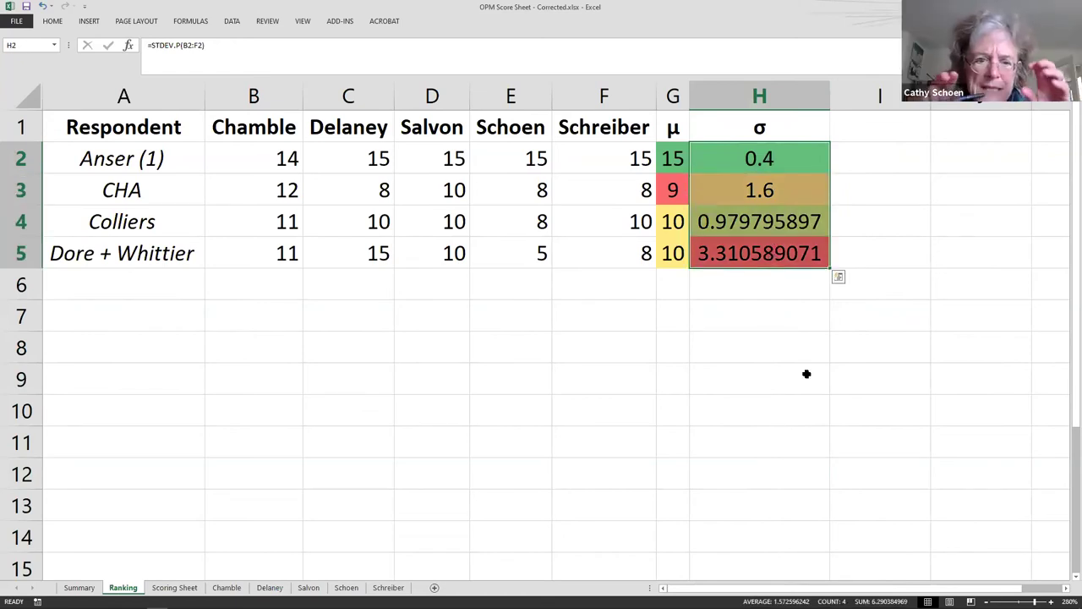
pyautogui.rightClick(773, 252)
pyautogui.press('Escape')
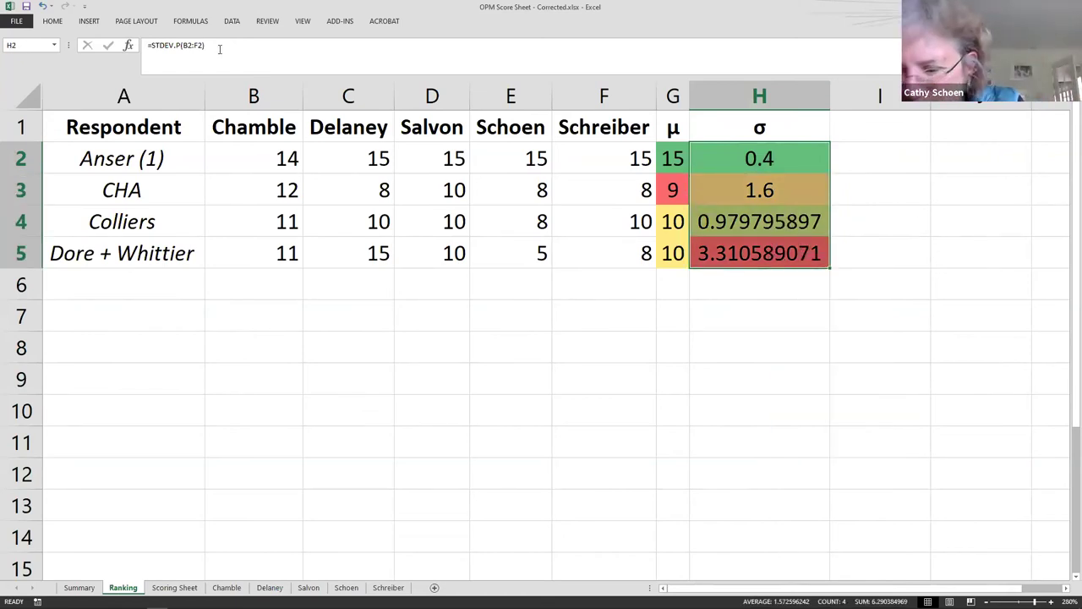
pyautogui.click(219, 49)
pyautogui.press('Escape')
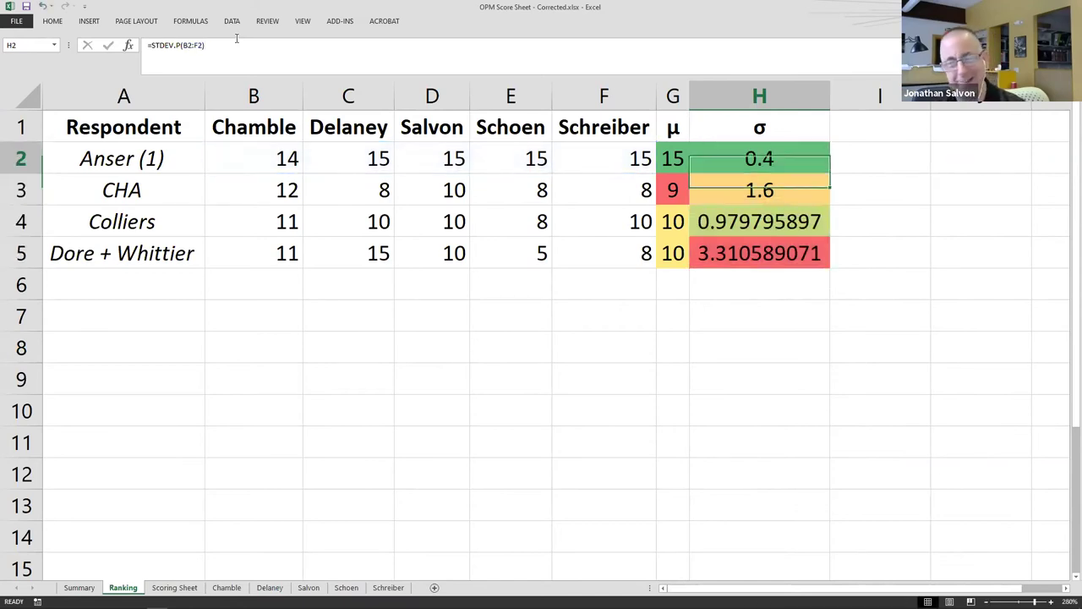
# - Change the σ formula in H2 to =ROUND(STDEV.P(B2:F2),1) and fill it down through H5
pyautogui.click(152, 45)
pyautogui.write('R')
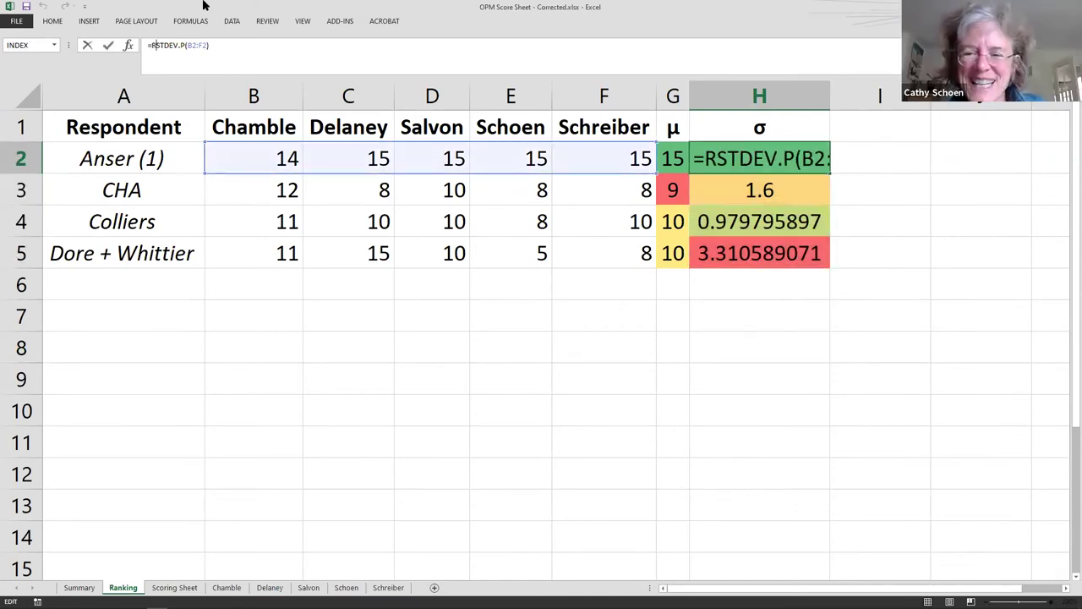
pyautogui.write('OUND(')
pyautogui.press('End')
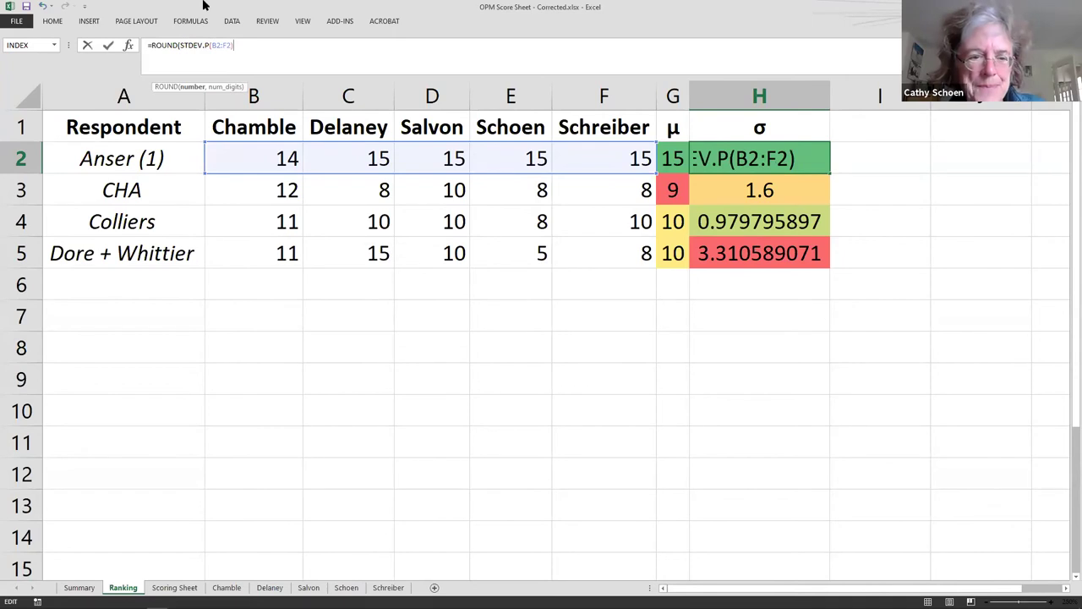
pyautogui.write(',1)')
pyautogui.press('Return')
pyautogui.press('Up')
pyautogui.moveTo(833, 172); pyautogui.dragTo(832, 267)
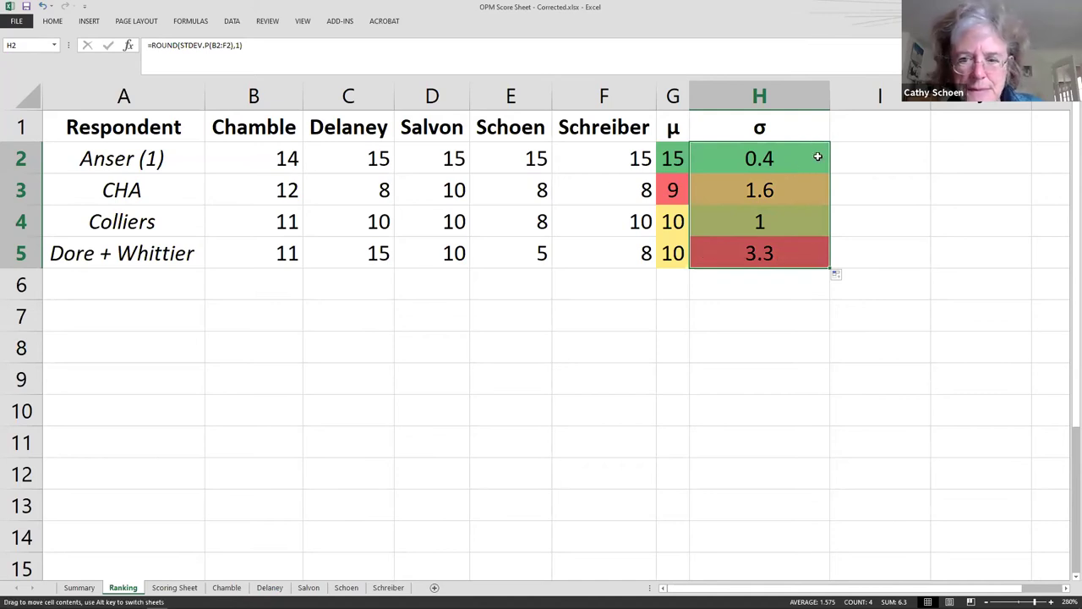
# - Autofit the σ column to its rounded values
pyautogui.click(819, 193)
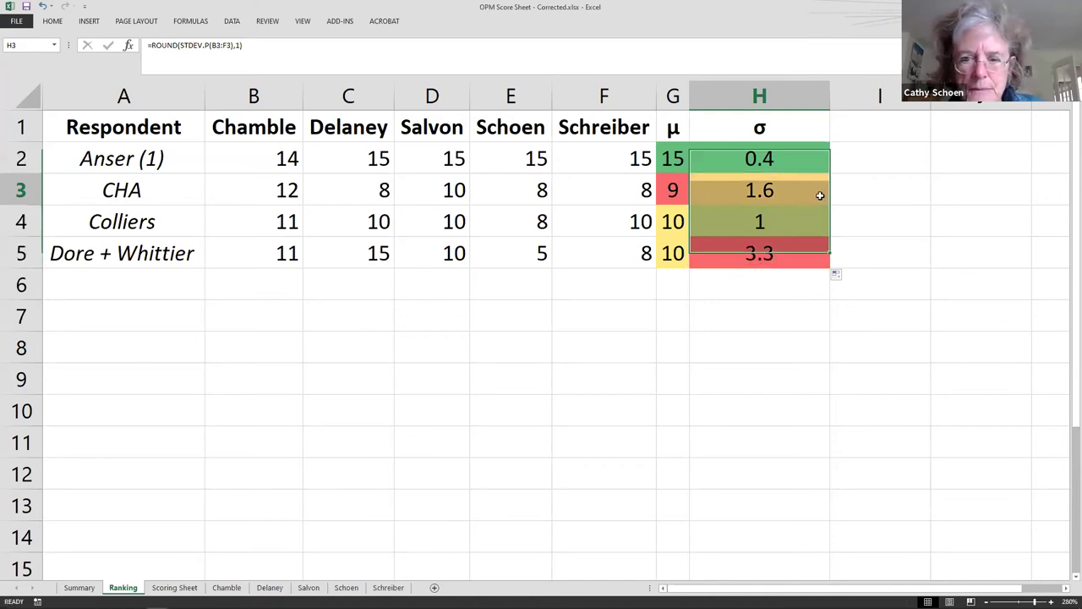
pyautogui.doubleClick(830, 90)
pyautogui.click(193, 218)
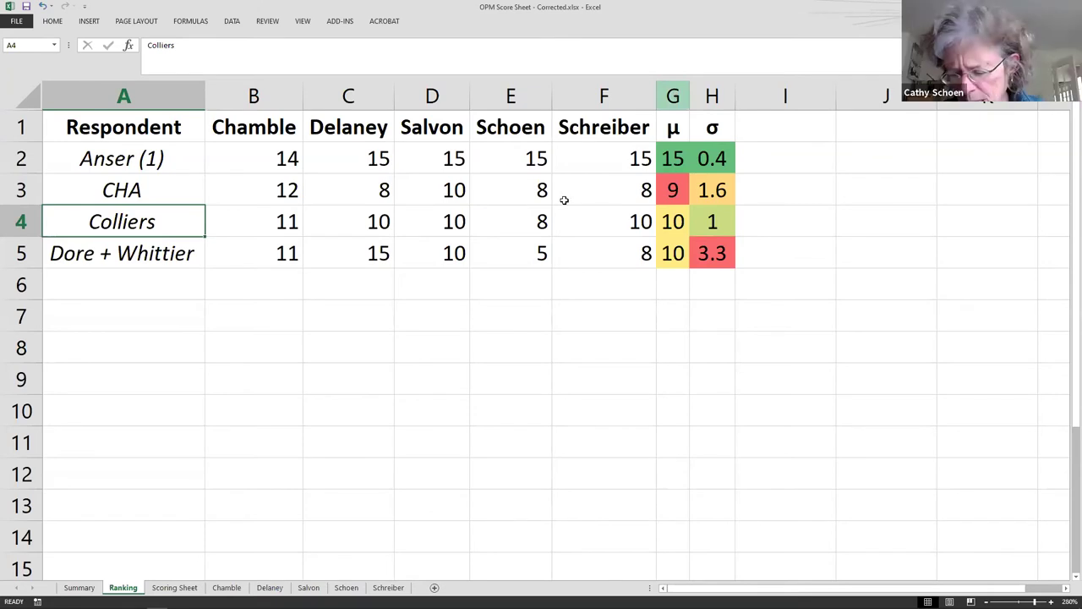
# - Insert a new column before the μ column and give it the header "Base"
pyautogui.click(674, 94)
pyautogui.rightClick(675, 95)
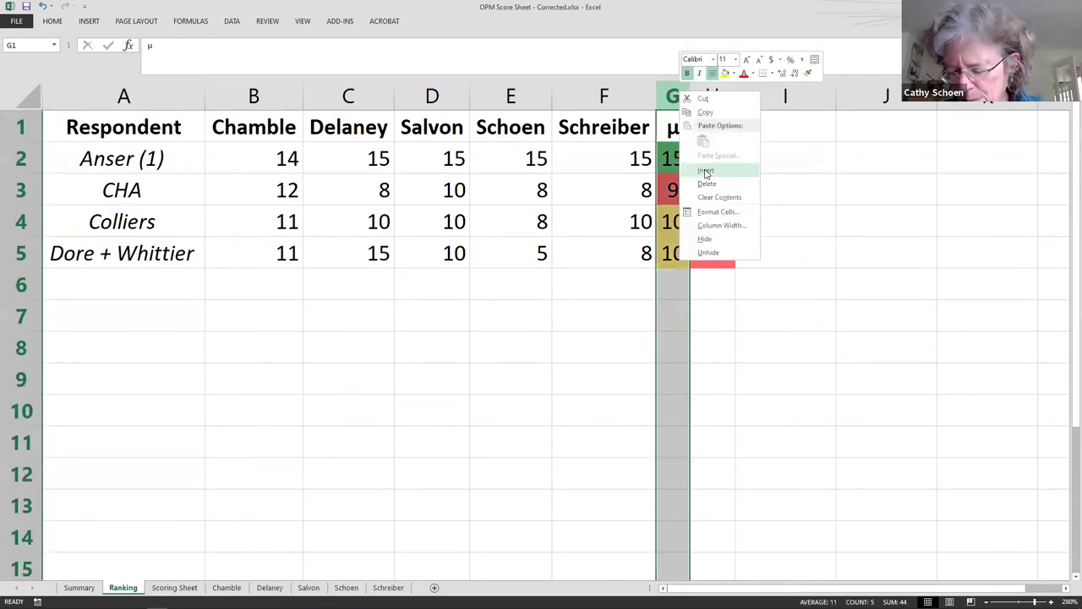
pyautogui.click(706, 172)
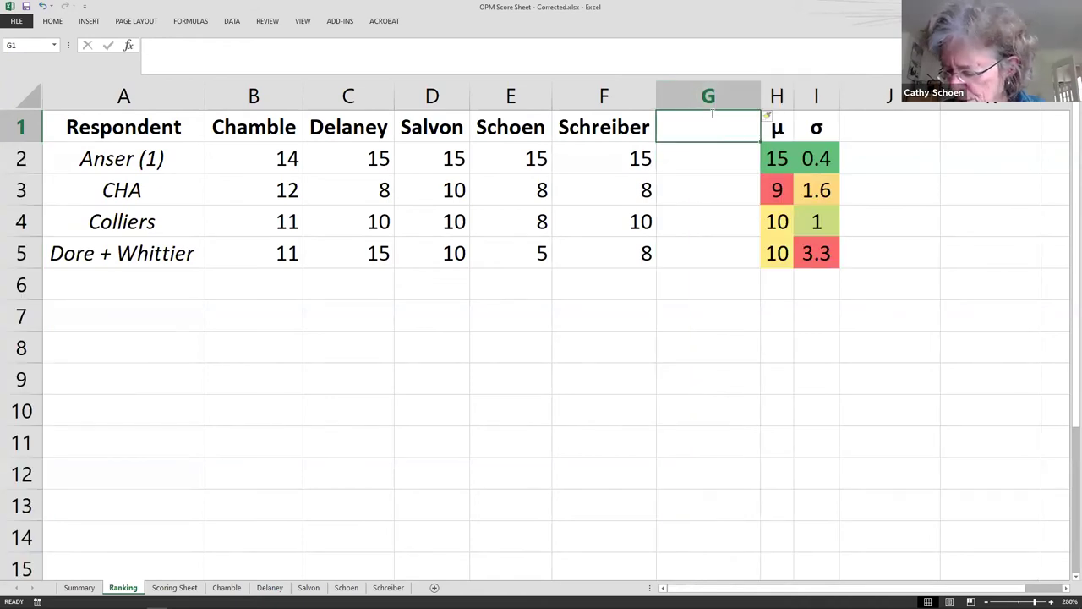
pyautogui.write('Base')
pyautogui.press('Return')
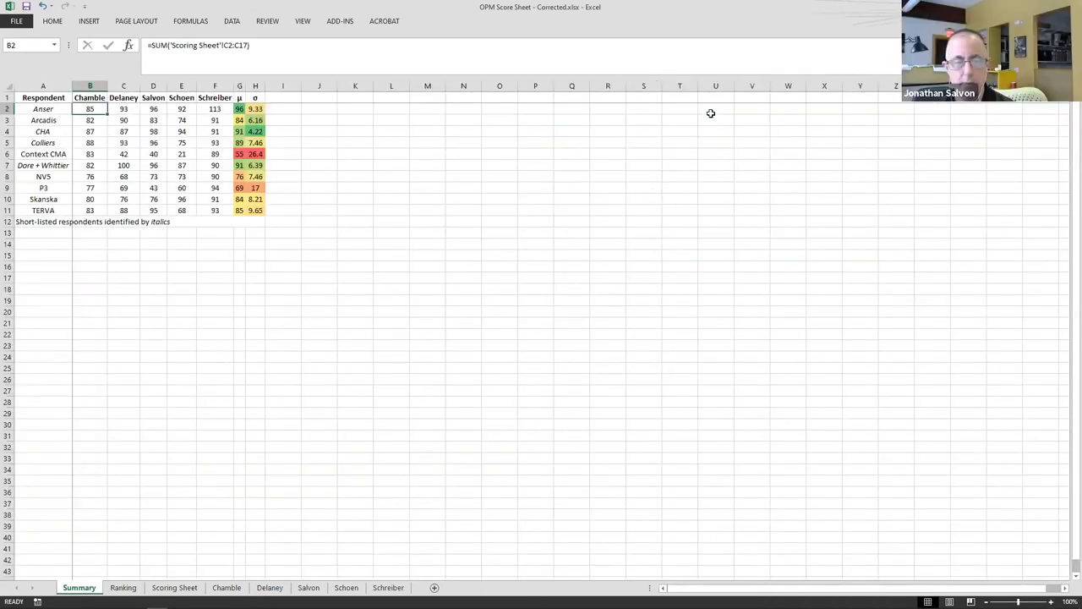
# - Enter the Summary sheet's mean scores in the Ranking sheet's Base column: 96 for Anser and 91 for CHA
pyautogui.click(239, 108)
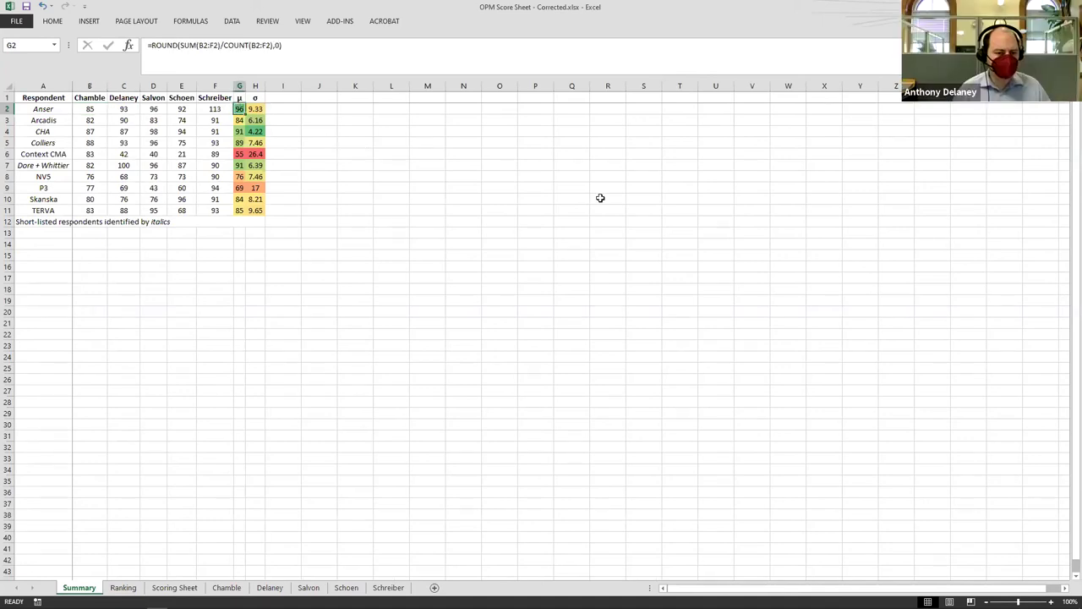
pyautogui.hotkey('ctrl', 'pagedown')
pyautogui.write('96')
pyautogui.press('Return')
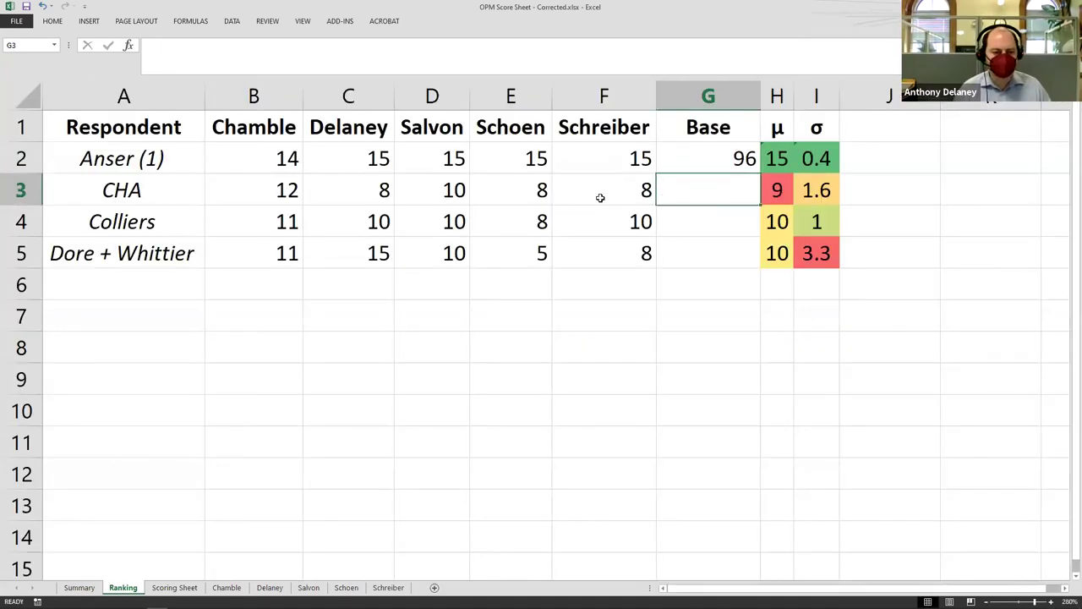
pyautogui.hotkey('ctrl', 'pageup')
pyautogui.press('Down')
pyautogui.press('Down')
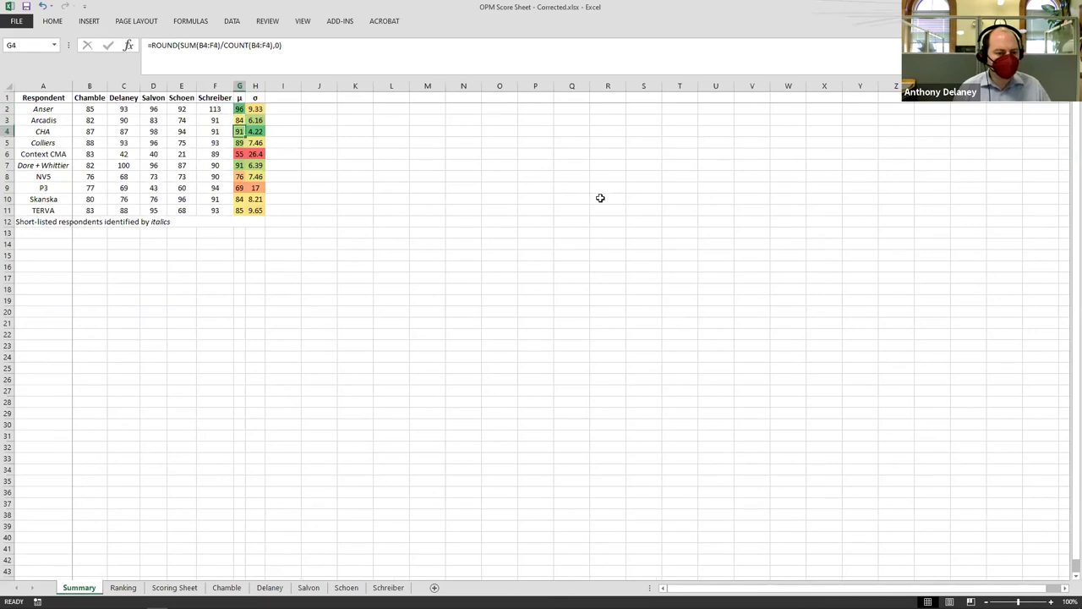
pyautogui.hotkey('ctrl', 'pagedown')
pyautogui.write('91')
pyautogui.press('Return')
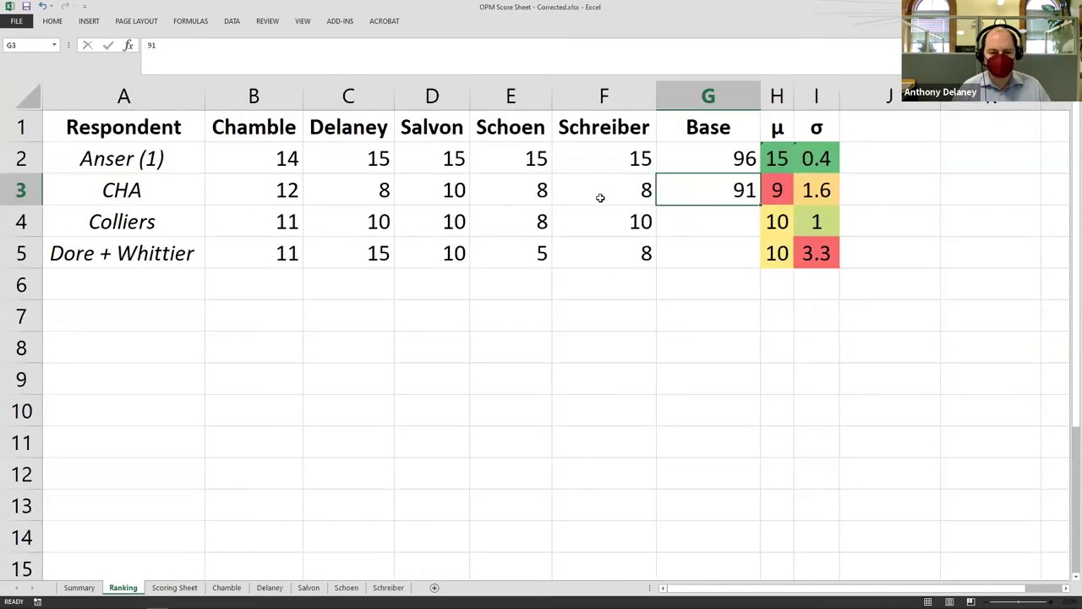
# - Enter 89 for Colliers and 91 for Dore + Whittier in the Base column, matching the Summary sheet's means
pyautogui.write('89')
pyautogui.press('Return')
pyautogui.press('Return')
pyautogui.press('Up')
pyautogui.hotkey('ctrl', 'pageup')
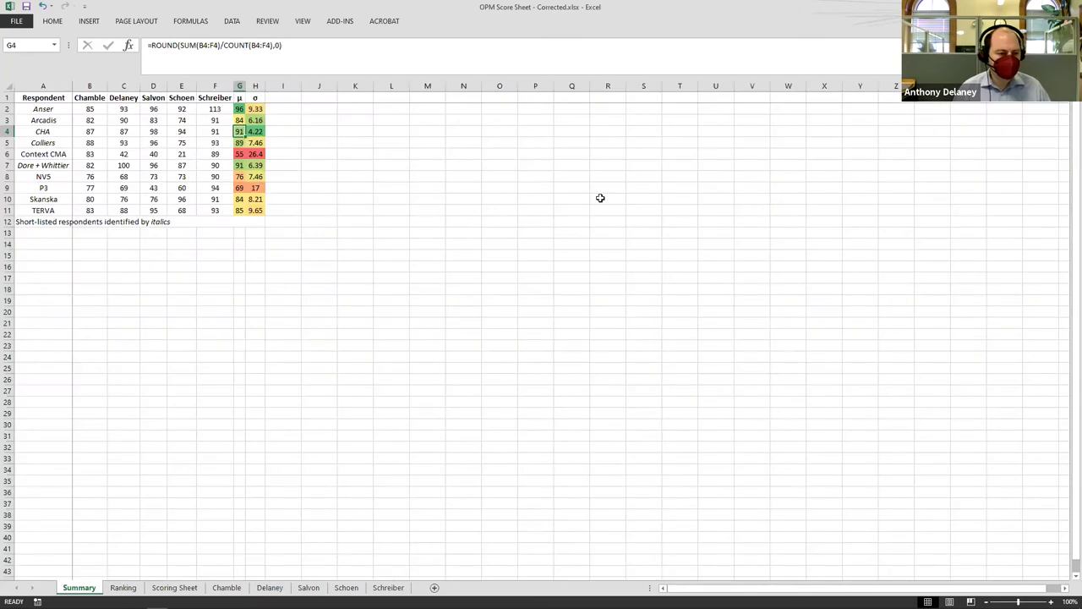
pyautogui.hotkey('ctrl', 'pagedown')
pyautogui.write('91')
pyautogui.press('Tab')
# - Add the Base score to the μ formula in H2, making it =ROUND(SUM(B2:F2)/COUNT(B2:F2),0)+G2, and fill it down through H5
pyautogui.press('Up')
pyautogui.press('Up')
pyautogui.press('Up')
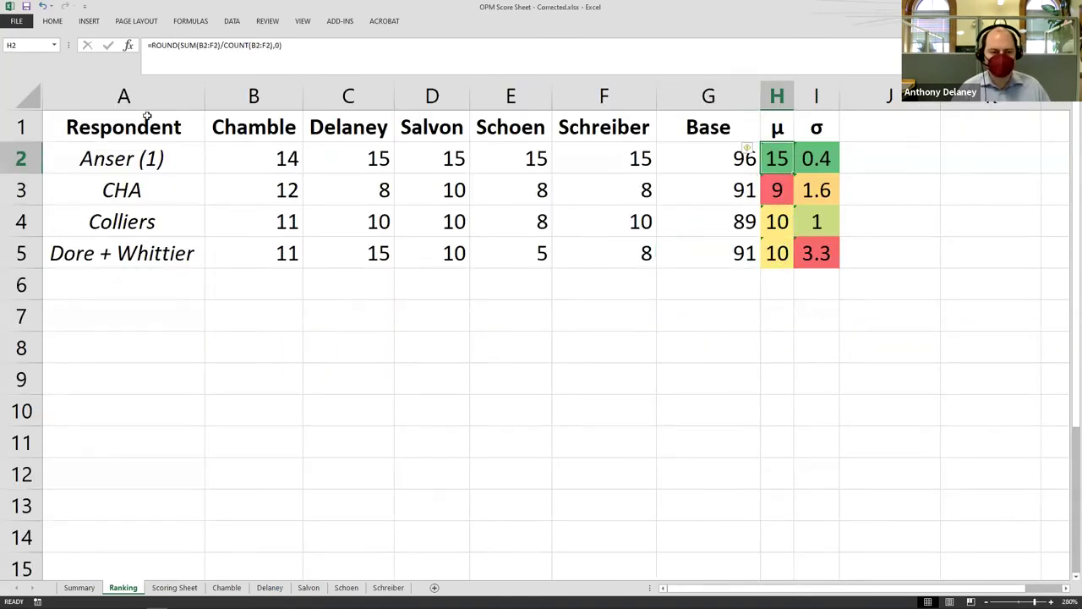
pyautogui.click(333, 47)
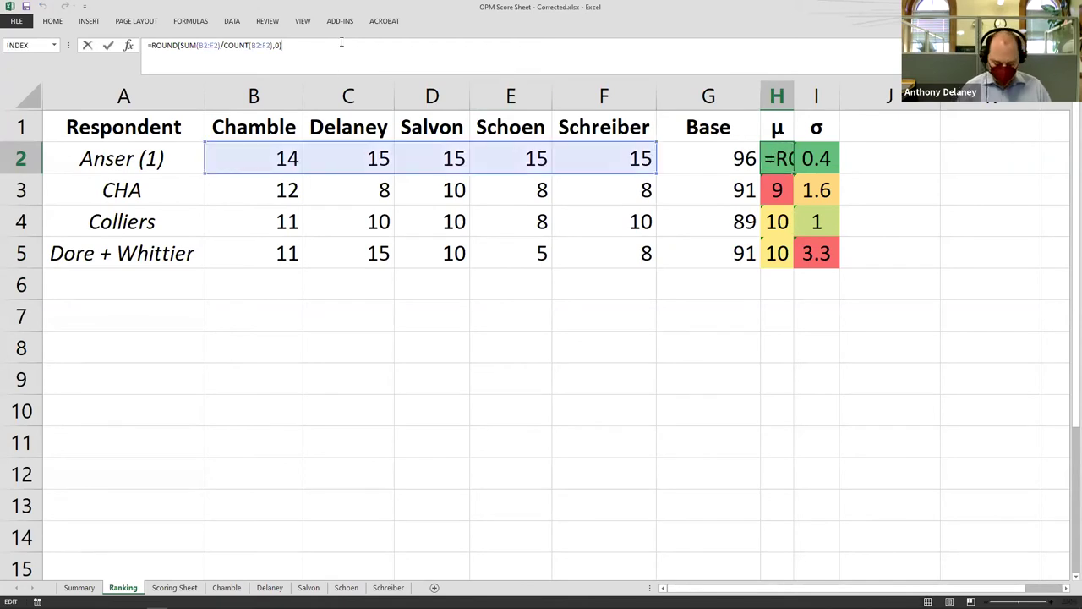
pyautogui.write('+')
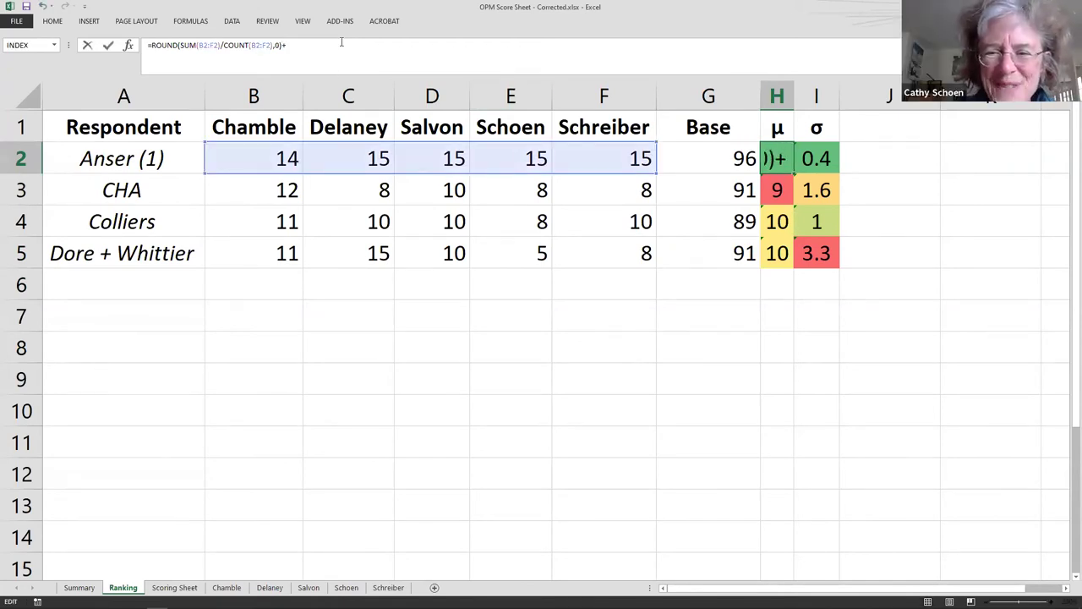
pyautogui.write('G')
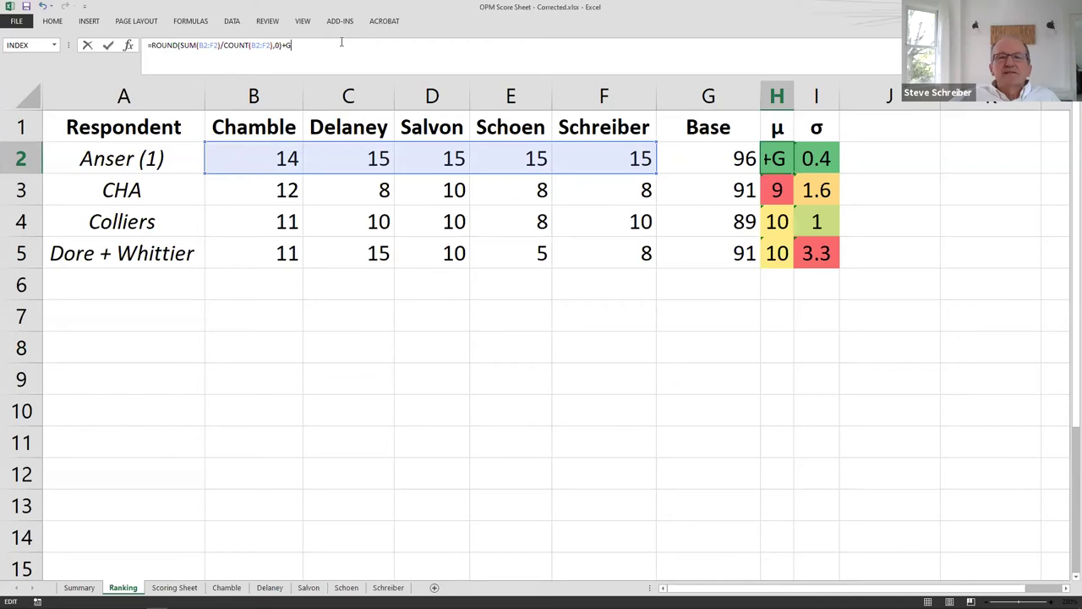
pyautogui.write('2')
pyautogui.press('Return')
pyautogui.press('Up')
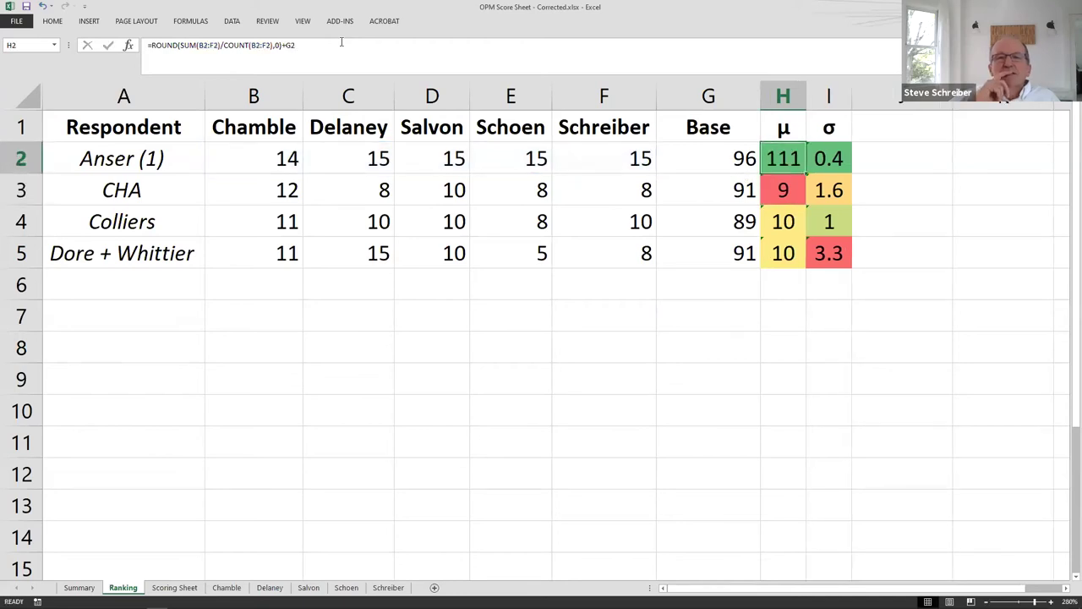
pyautogui.moveTo(806, 174); pyautogui.dragTo(799, 267)
# - Compare the combined μ scores of CHA, Colliers and Dore + Whittier
pyautogui.click(711, 190)
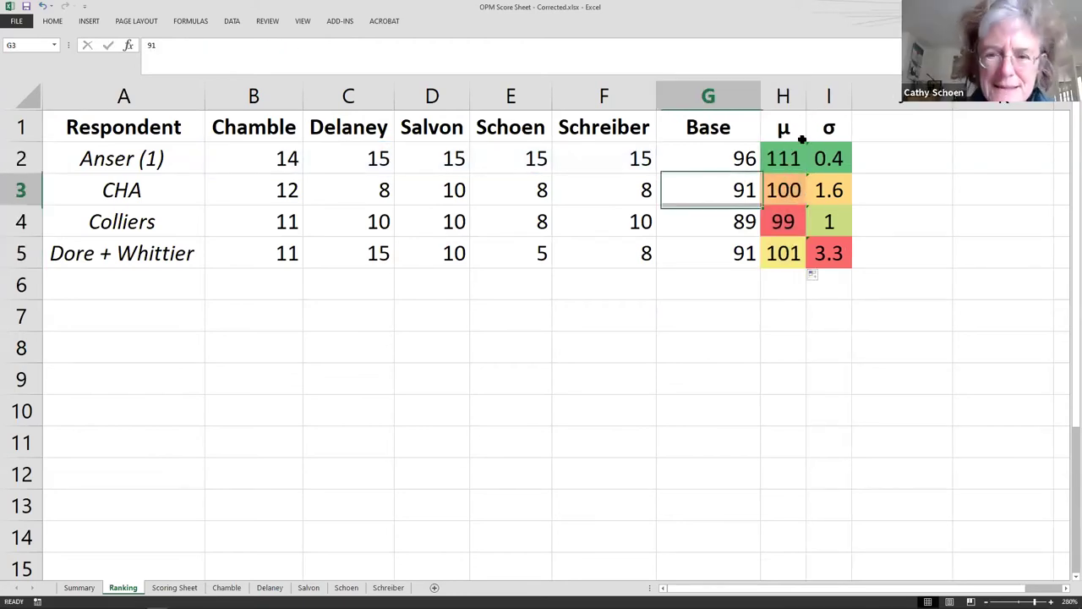
pyautogui.click(793, 191)
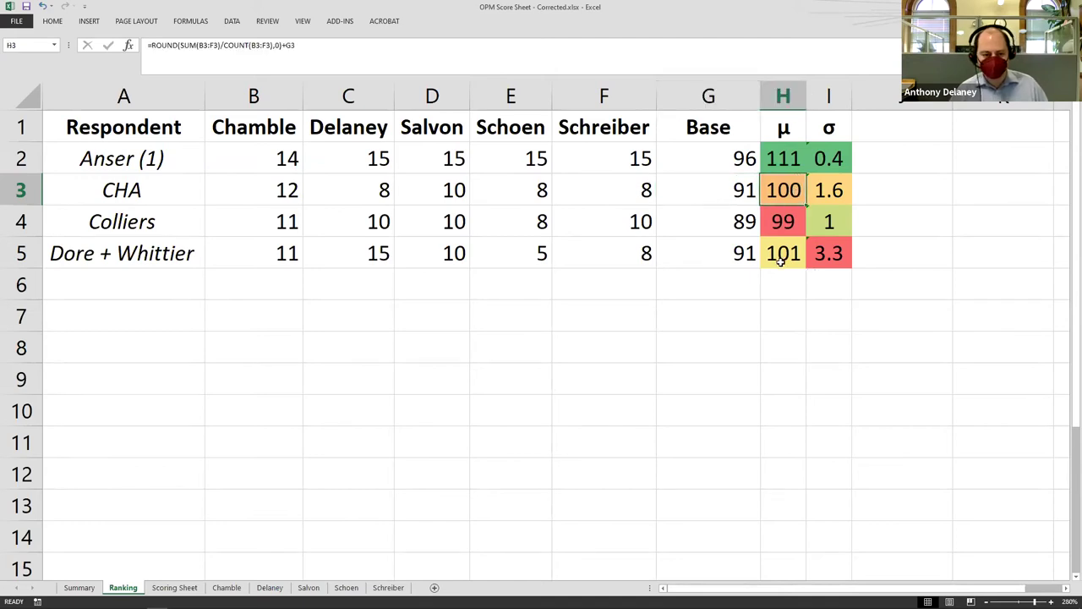
pyautogui.click(781, 261)
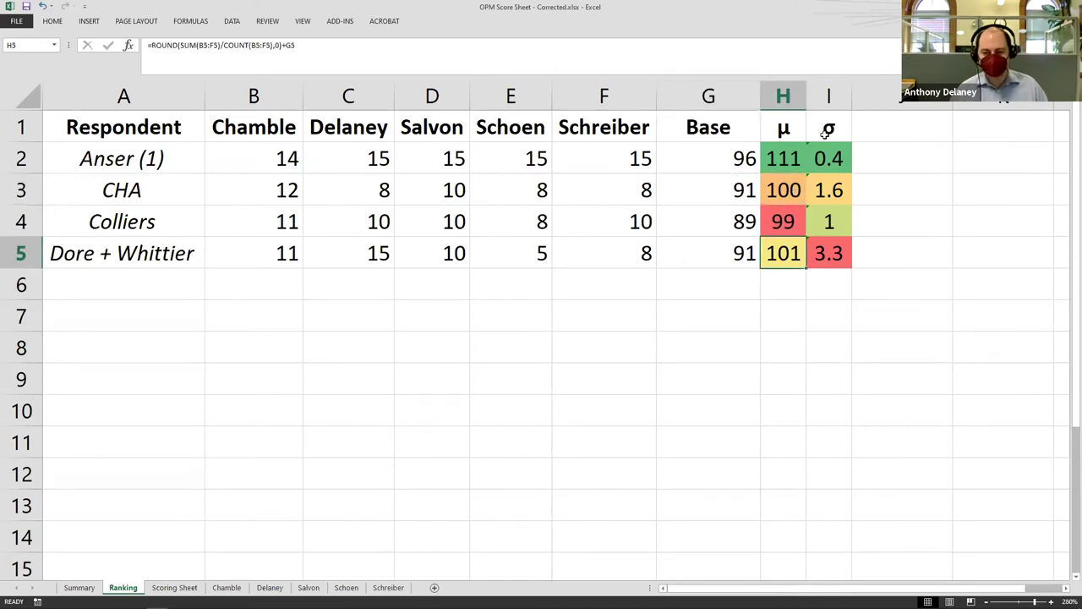
pyautogui.press('Up')
pyautogui.press('Up')
pyautogui.press('Down')
pyautogui.press('Down')
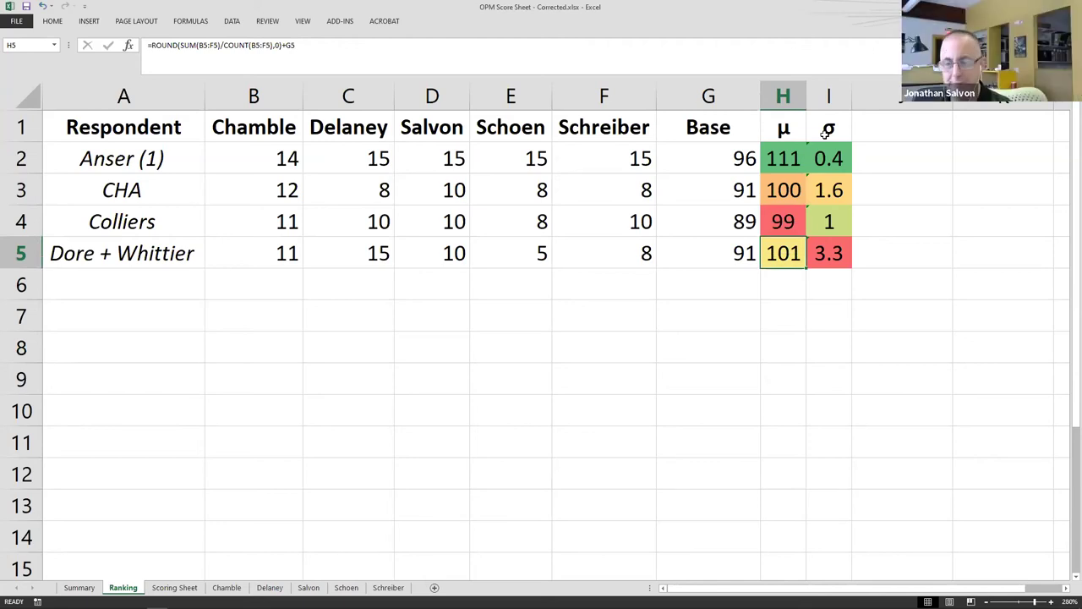
pyautogui.press('Up')
pyautogui.press('Up')
pyautogui.press('Down')
pyautogui.press('Down')
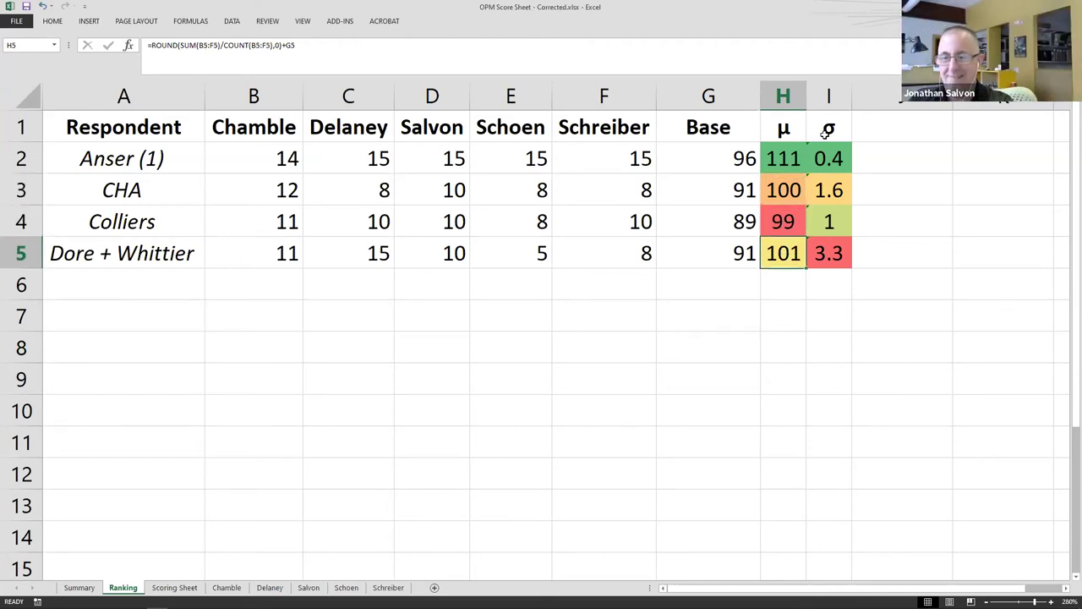
pyautogui.press('Up')
pyautogui.press('Up')
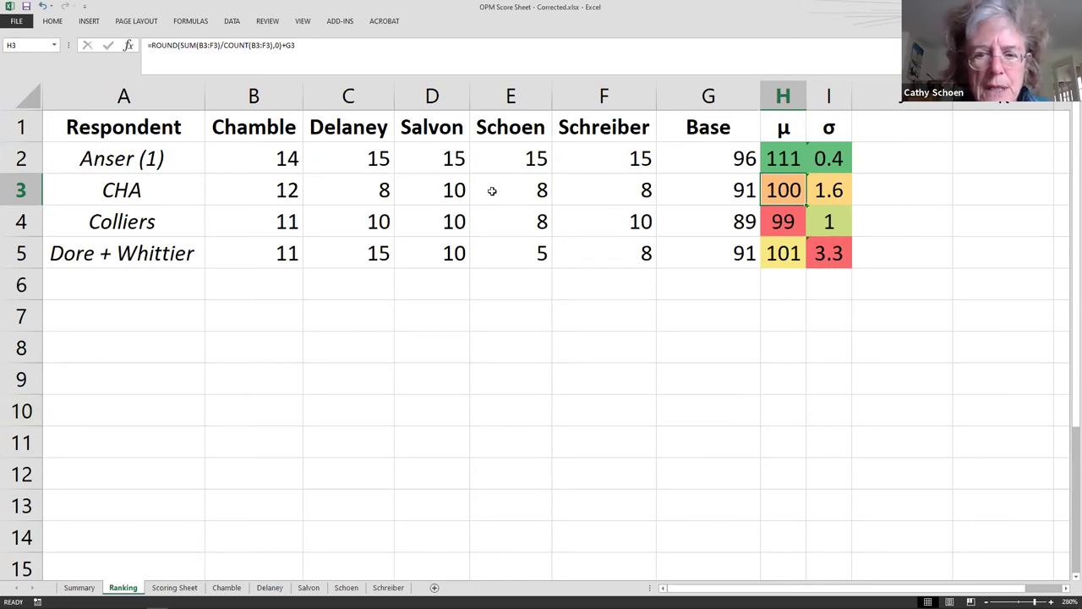
# - On the individual score sheet of the column E scorer, set CHA's Interview score in D19 to 10
pyautogui.click(345, 587)
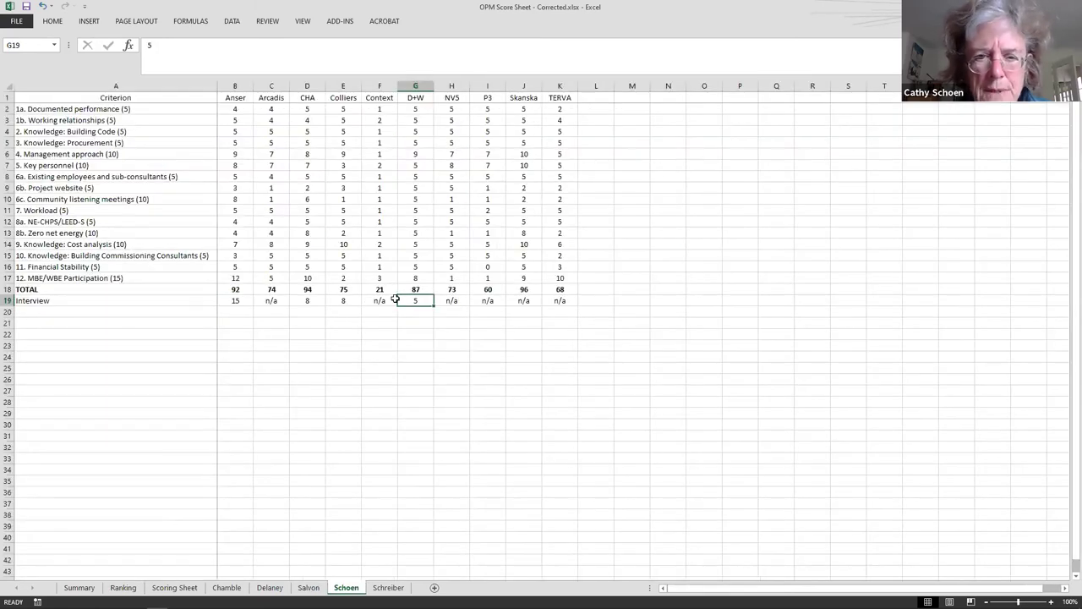
pyautogui.click(336, 303)
pyautogui.press('Left')
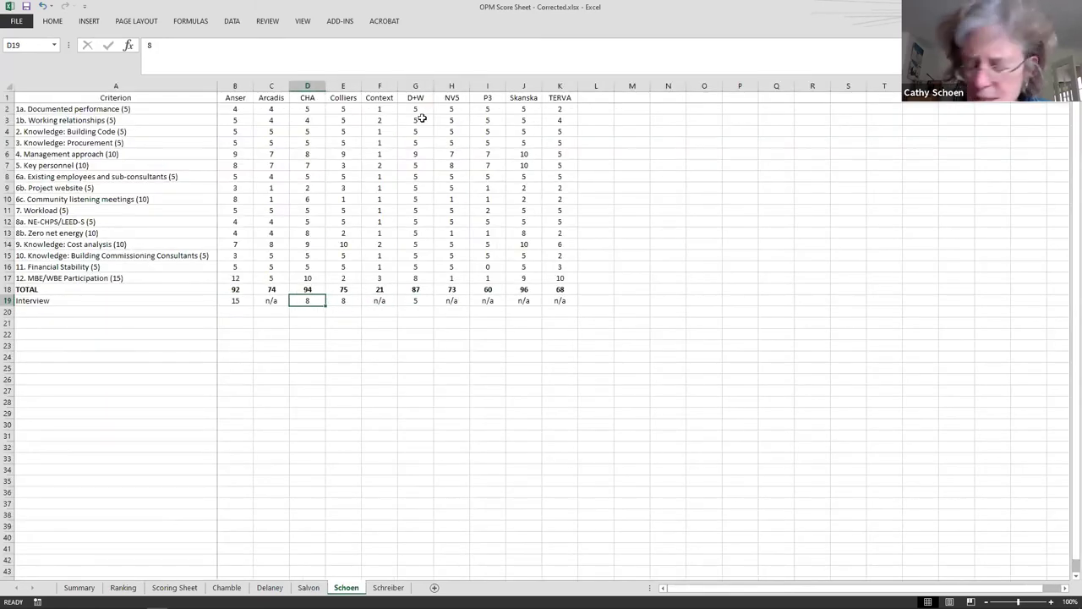
pyautogui.write('10')
pyautogui.press('Return')
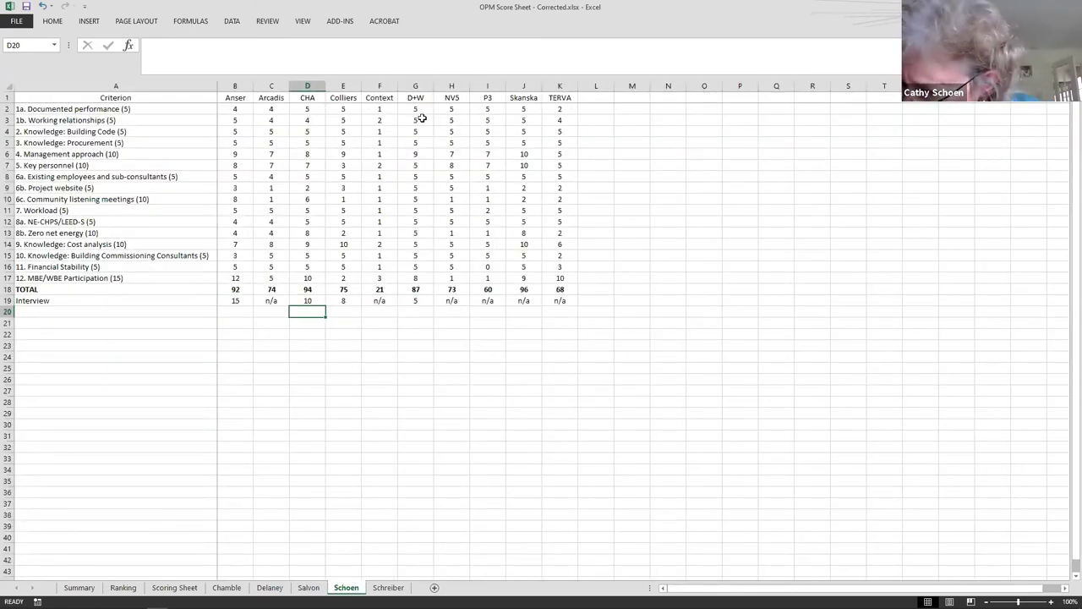
# - Set CHA's score in cell E3 of the Ranking sheet to 10, matching that scorer's Interview score
pyautogui.click(123, 587)
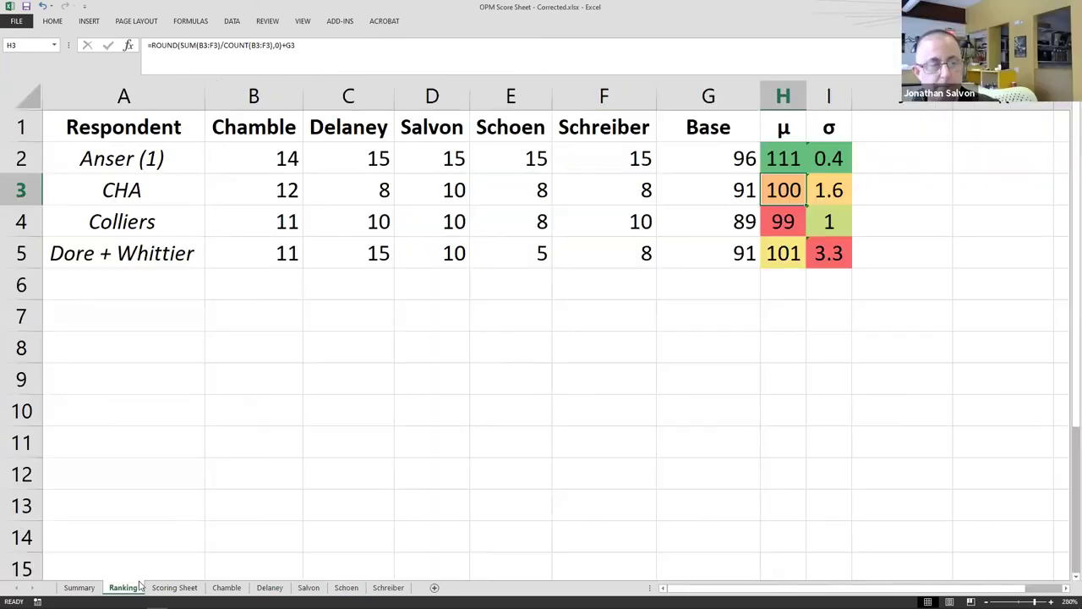
pyautogui.click(517, 186)
pyautogui.write('10')
pyautogui.press('Return')
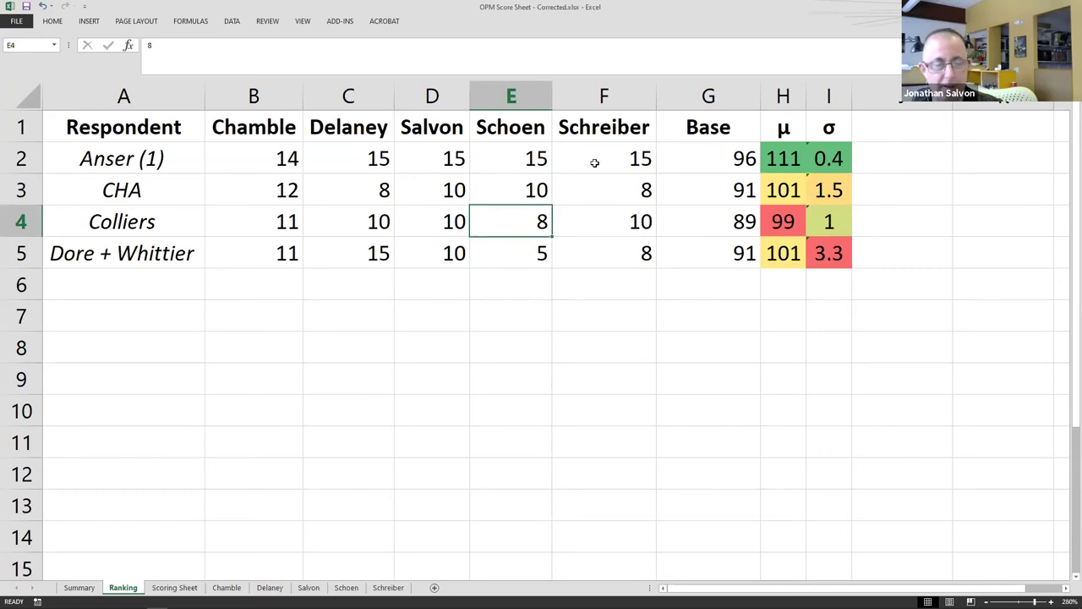
# - Set the column D scorer's points for Colliers and CHA to 11 each in D4 and D3
pyautogui.press('Left')
pyautogui.write('11')
pyautogui.press('Return')
pyautogui.press('Up')
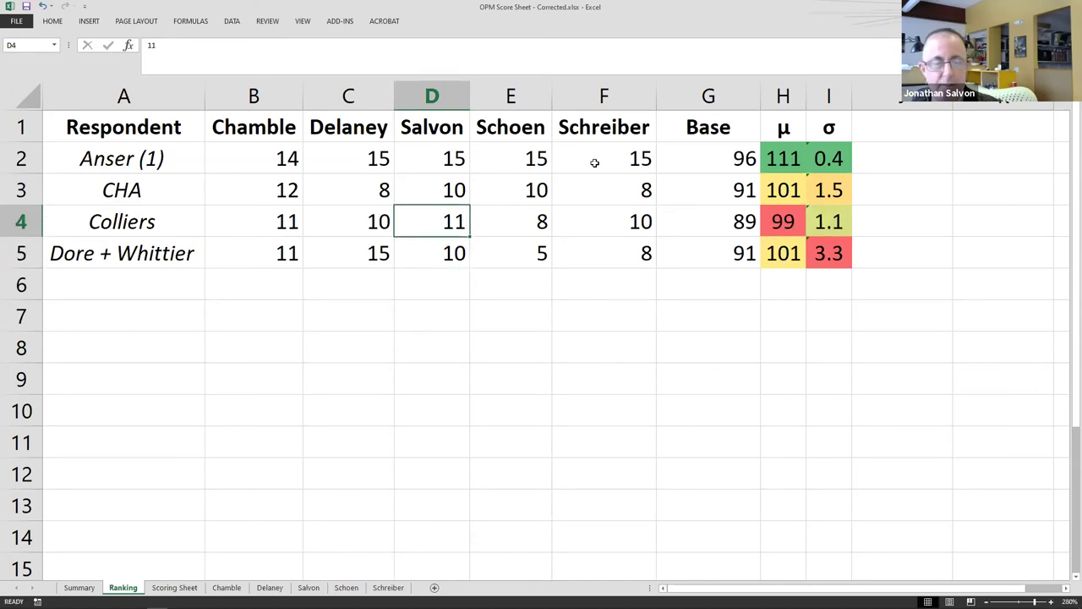
pyautogui.press('Up')
pyautogui.write('11')
pyautogui.press('Return')
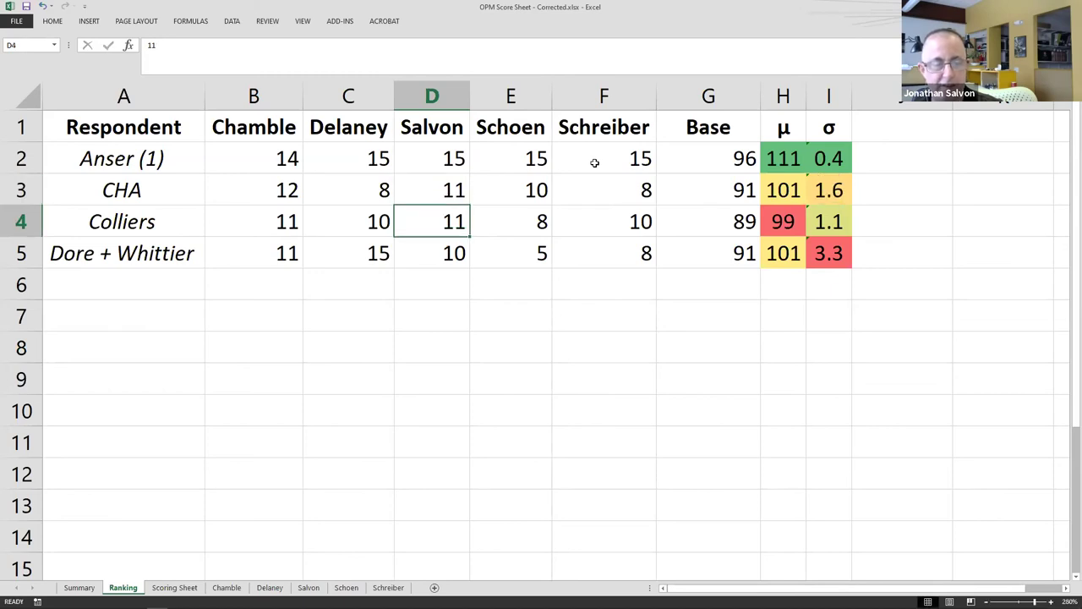
# - Set the column C scorer's points for CHA in C3 to 10
pyautogui.press('Up')
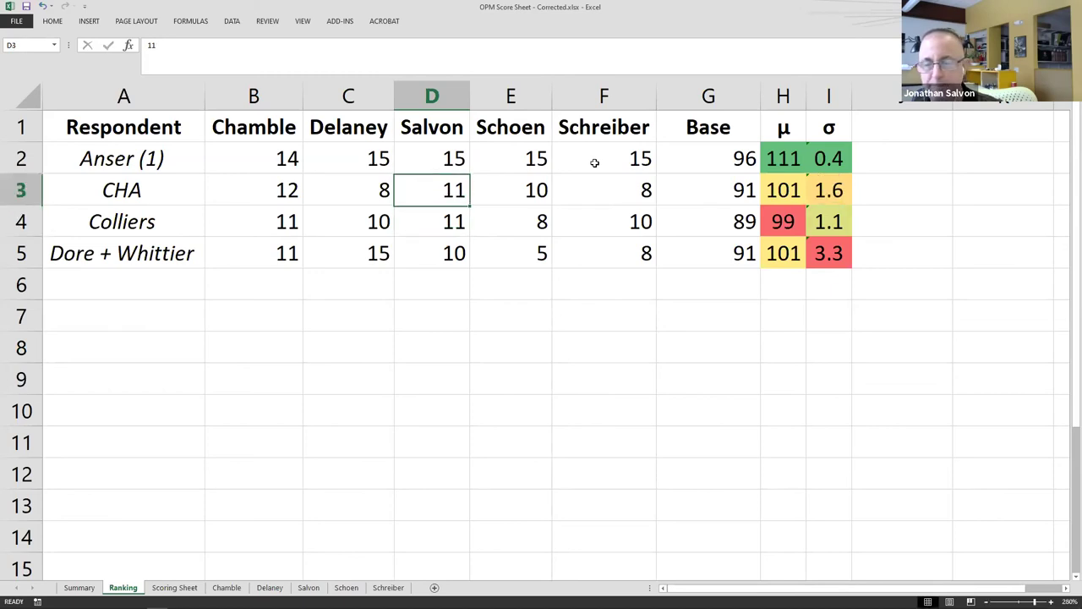
pyautogui.press('Left')
pyautogui.write('10')
pyautogui.press('Return')
pyautogui.press('Up')
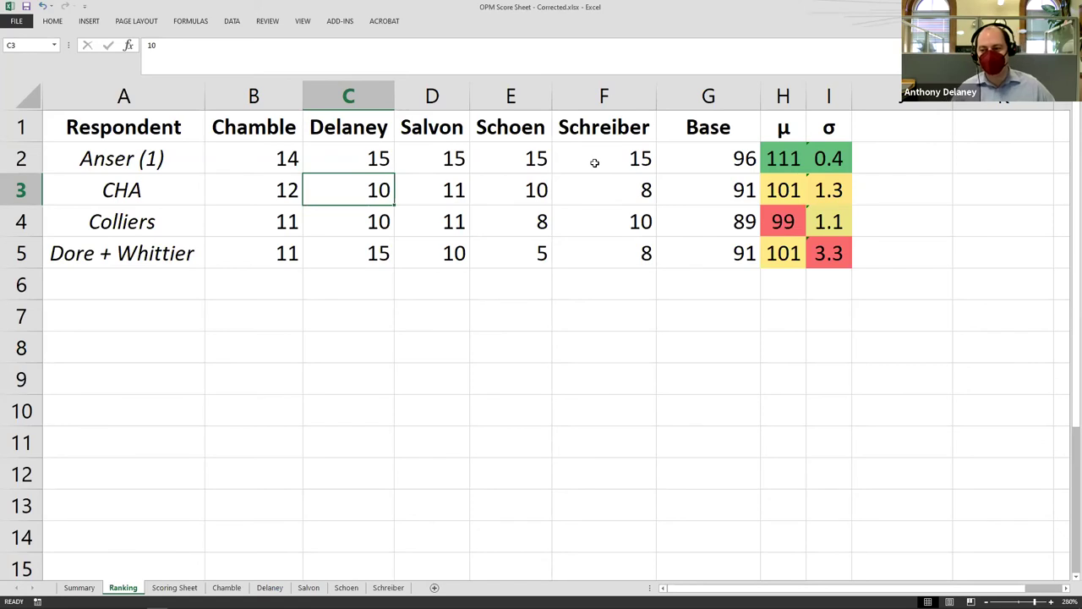
# - Mark CHA as the second-ranked respondent by changing its label in A3 to "CHA (2)"
pyautogui.press('Right')
pyautogui.press('Right')
pyautogui.press('Right')
pyautogui.press('Right')
pyautogui.press('Right')
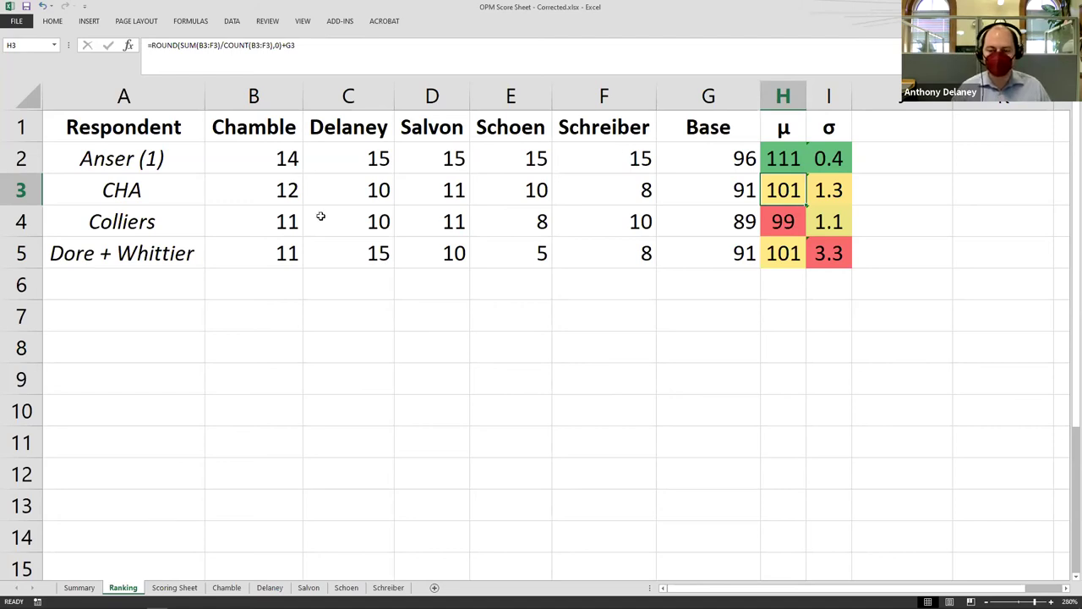
pyautogui.click(173, 190)
pyautogui.click(336, 62)
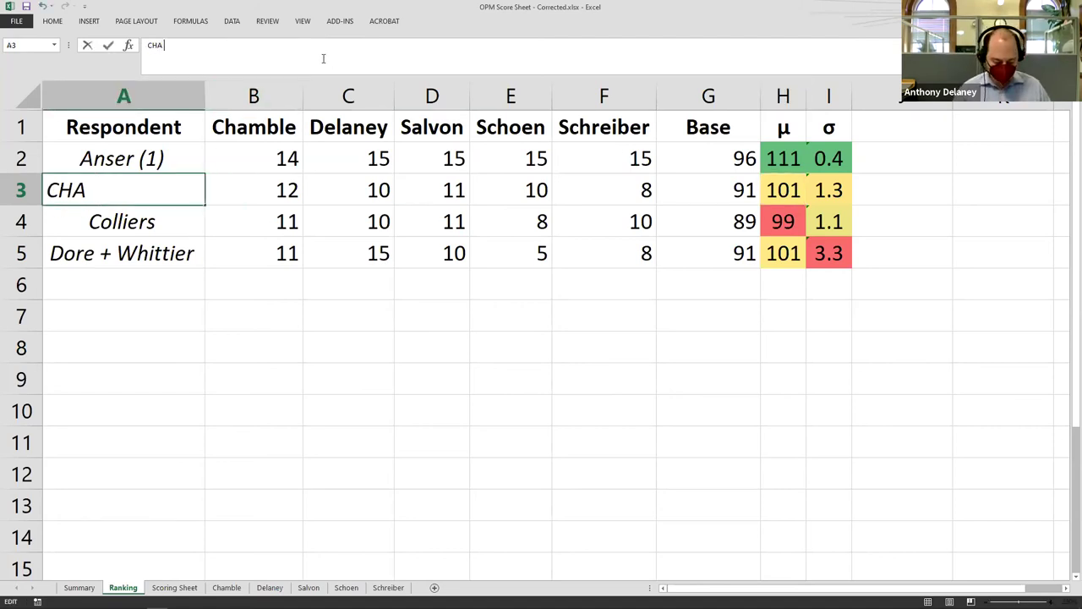
pyautogui.write('(2)')
pyautogui.press('Return')
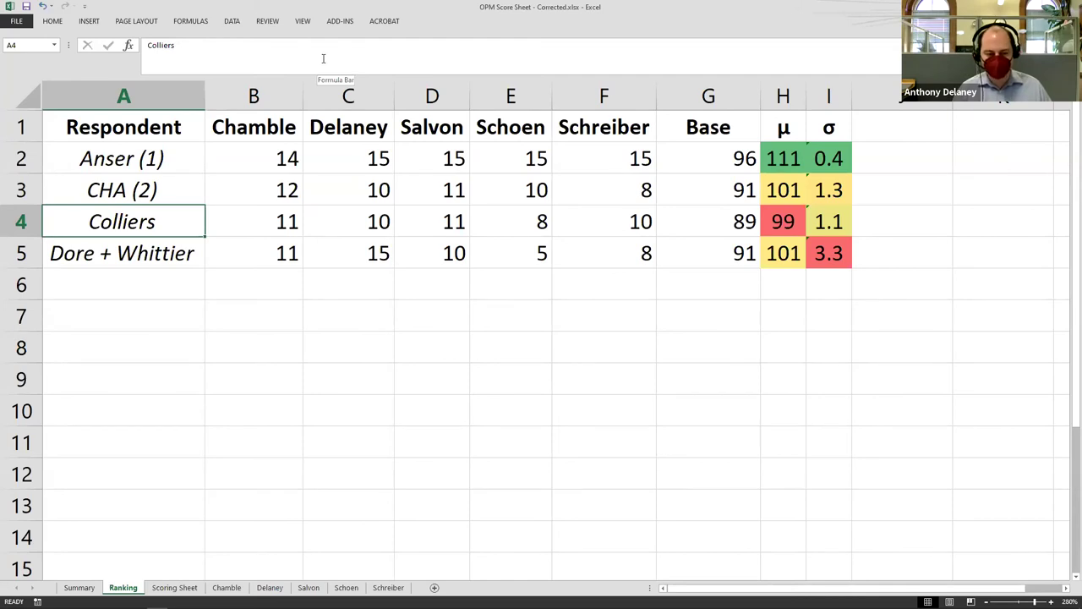
pyautogui.press('Down')
pyautogui.press('Up')
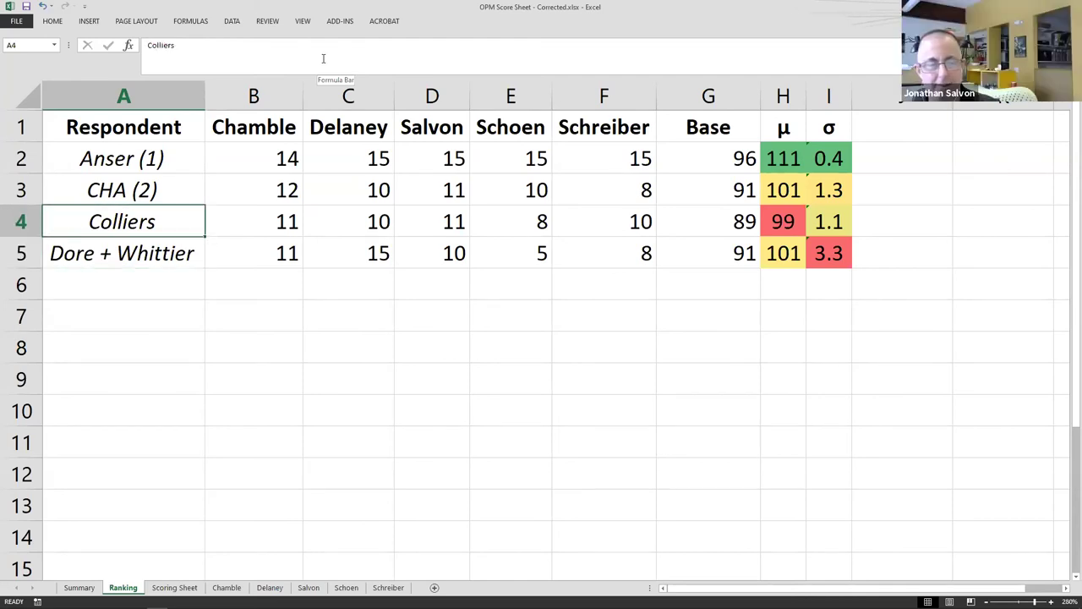